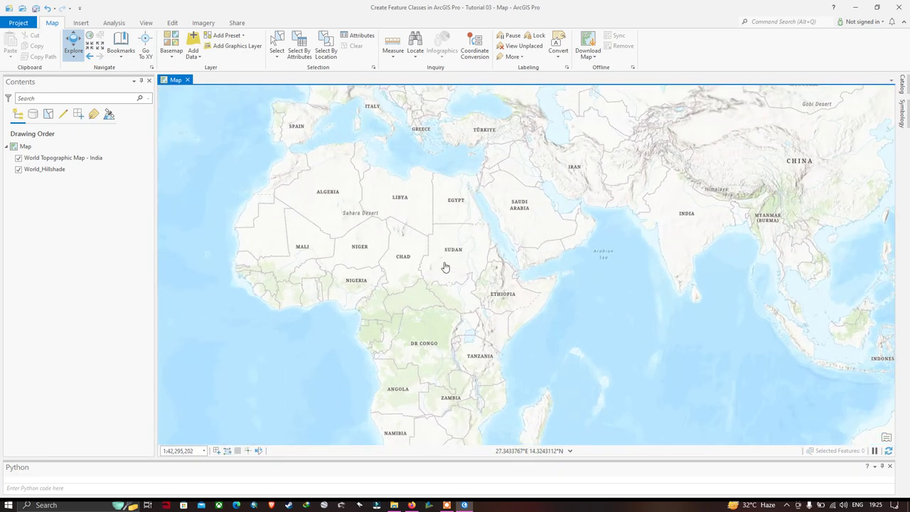
- Zoom out to Africa, then zoom back in and pan onto Sudan and the Red Sea
{"action": "scroll", "coordinate": [464, 262], "scroll_direction": "down", "scroll_amount": 2}
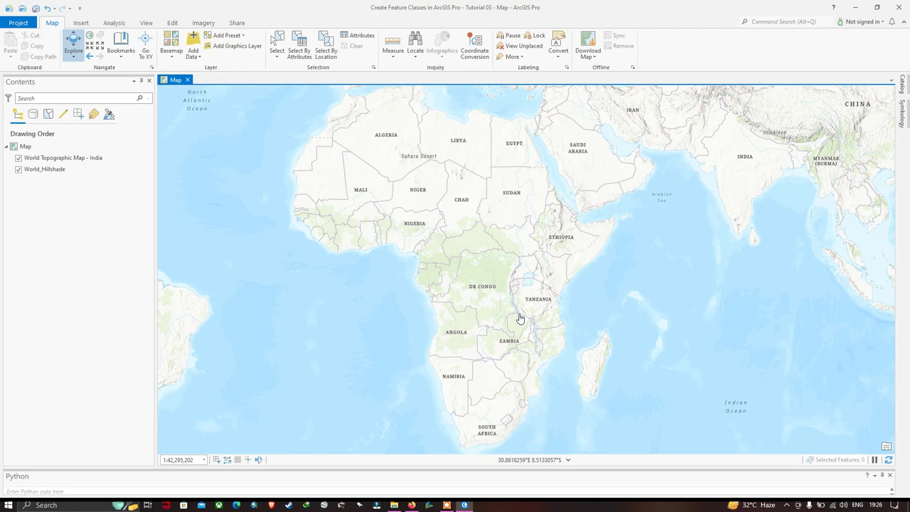
{"action": "scroll", "coordinate": [519, 318], "scroll_direction": "up", "scroll_amount": 2}
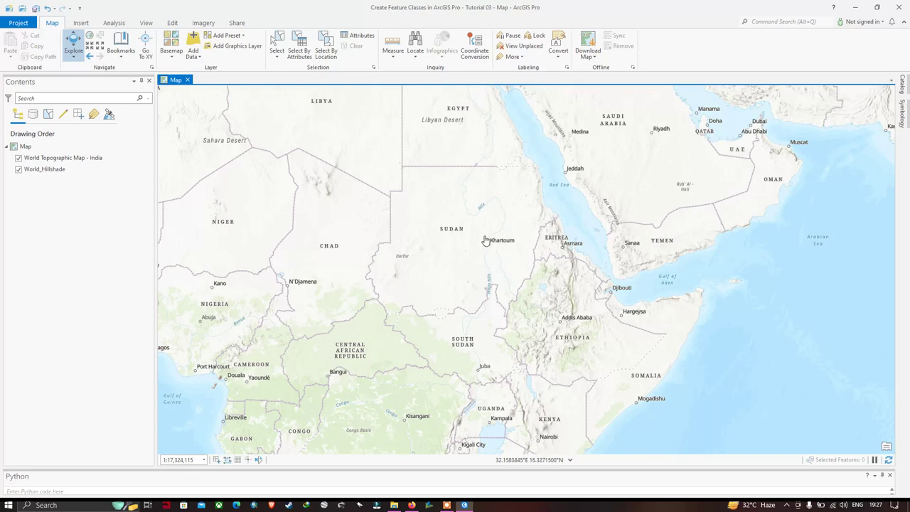
{"action": "left_click_drag", "start_coordinate": [489, 242], "coordinate": [485, 260]}
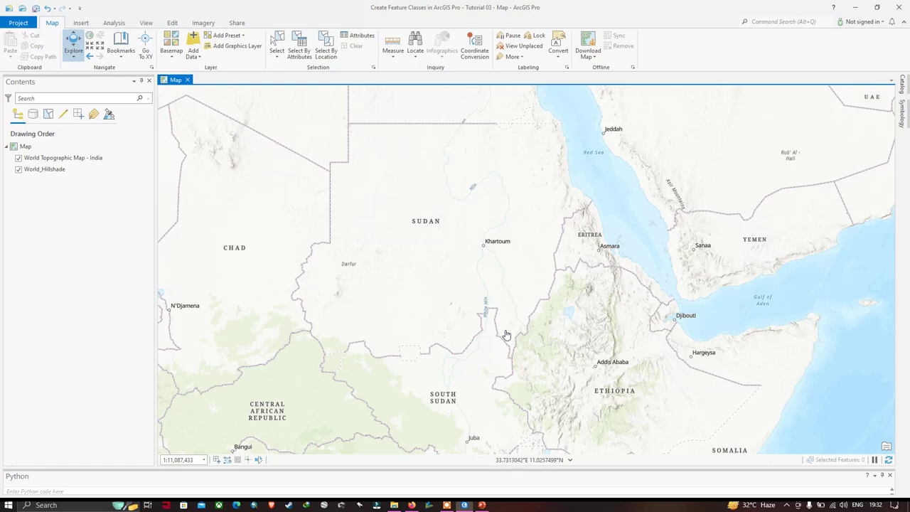
{"action": "key", "text": "alt+Tab"}
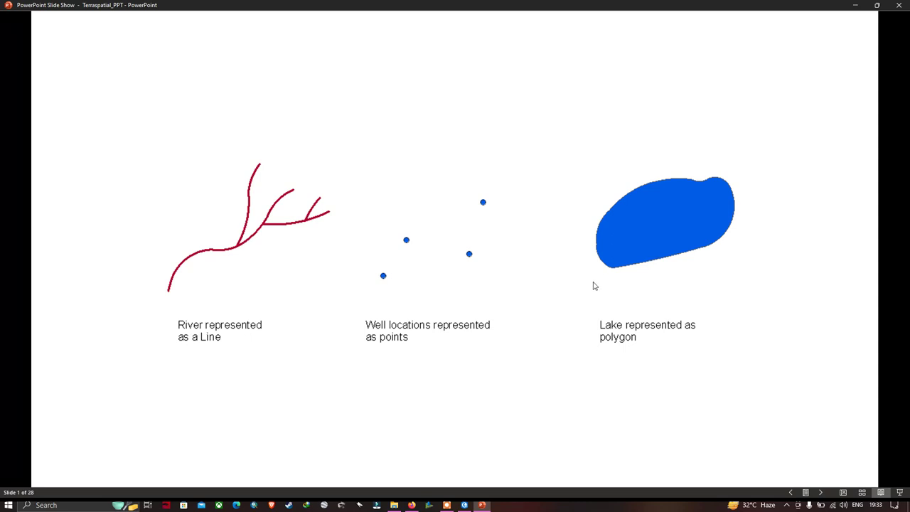
{"action": "key", "text": "alt+Tab"}
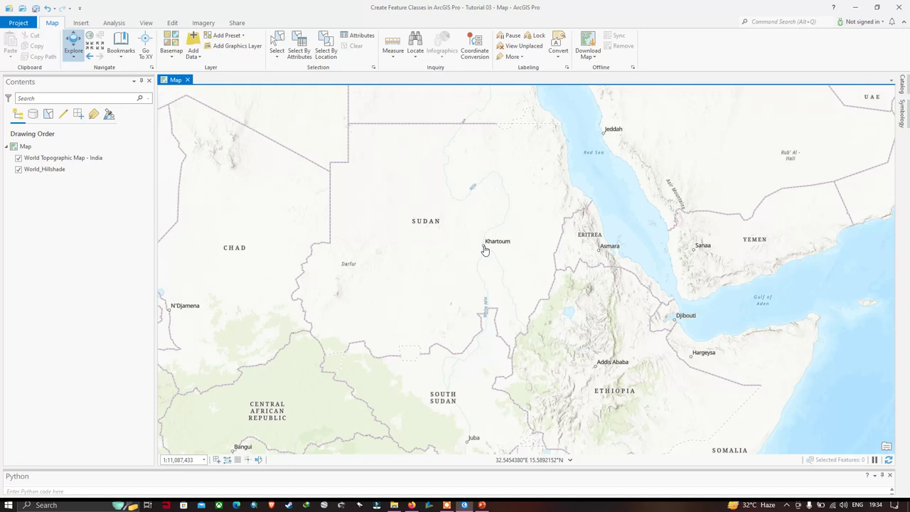
- Pan from Sudan over to Australia and zoom to frame the continent from Perth to Sydney
{"action": "left_click_drag", "start_coordinate": [485, 249], "coordinate": [516, 268]}
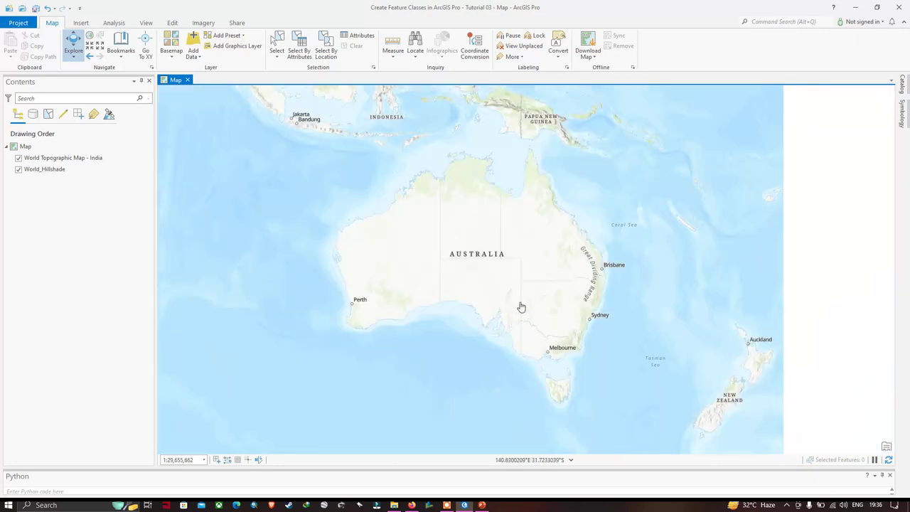
{"action": "left_click_drag", "start_coordinate": [514, 284], "coordinate": [494, 297]}
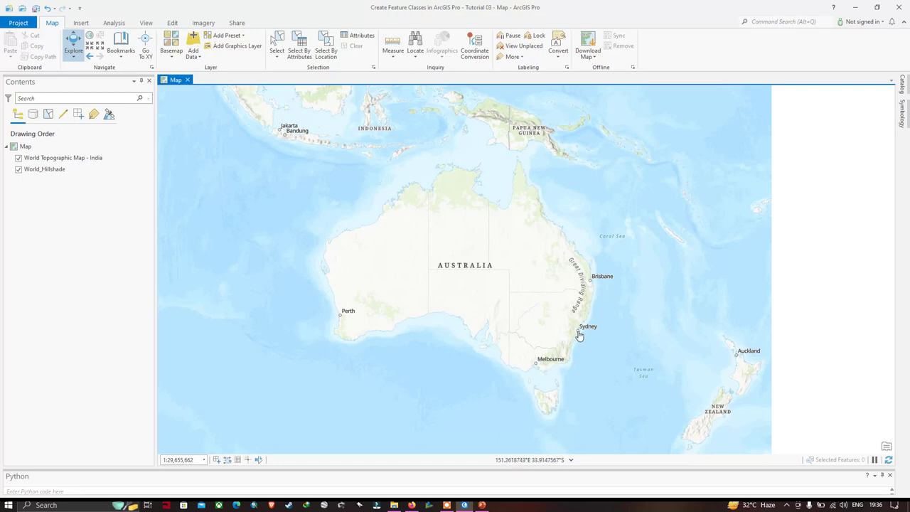
{"action": "scroll", "coordinate": [533, 313], "scroll_direction": "up", "scroll_amount": 2}
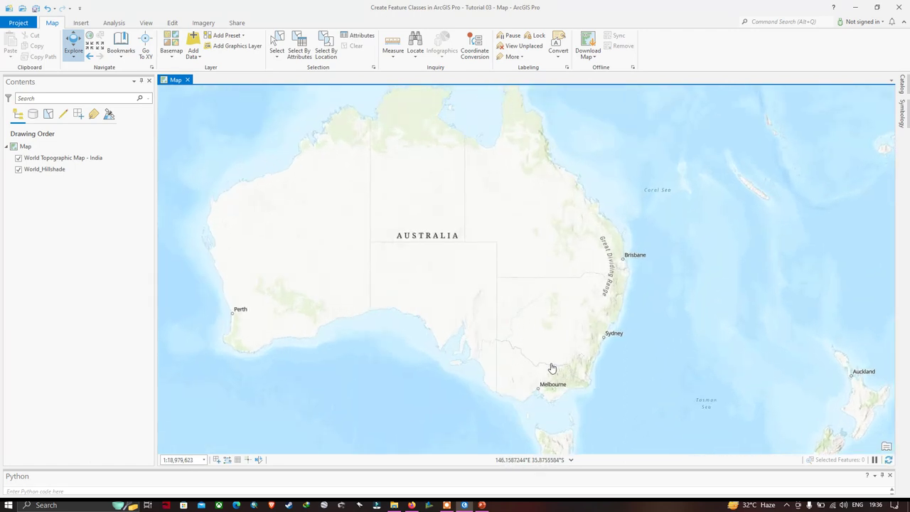
{"action": "left_click_drag", "start_coordinate": [498, 286], "coordinate": [533, 309]}
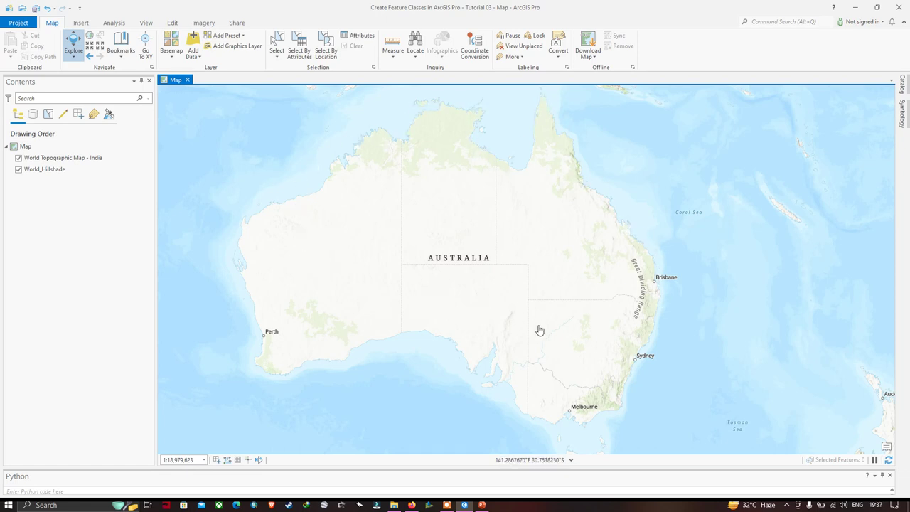
{"action": "left_click_drag", "start_coordinate": [612, 335], "coordinate": [580, 313]}
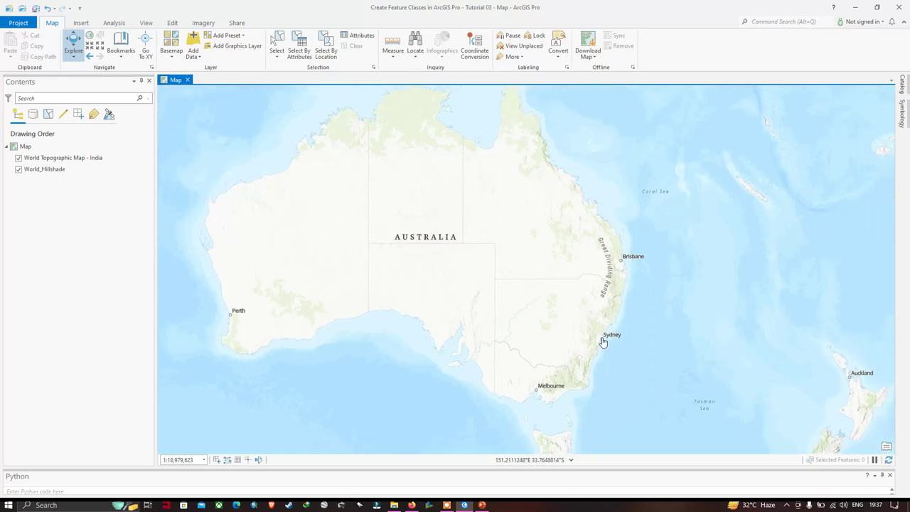
{"action": "left_click_drag", "start_coordinate": [594, 324], "coordinate": [611, 359]}
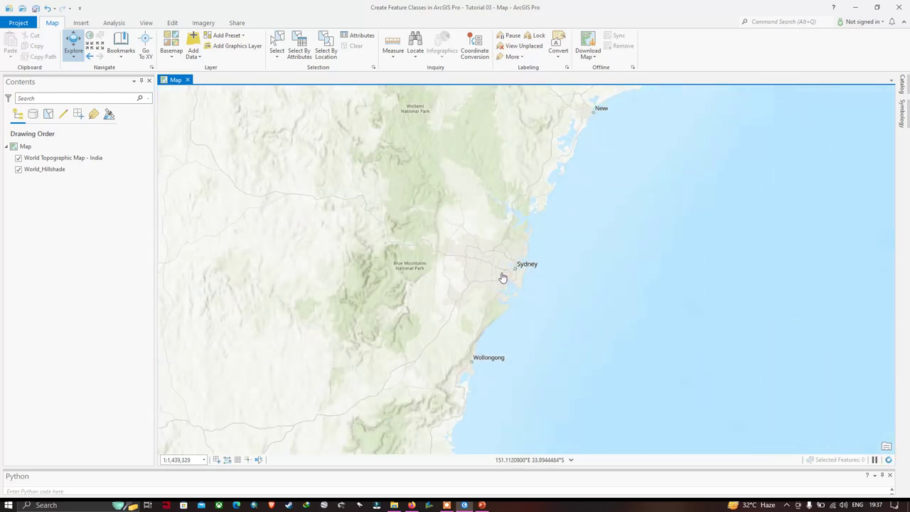
{"action": "left_click_drag", "start_coordinate": [476, 241], "coordinate": [543, 306]}
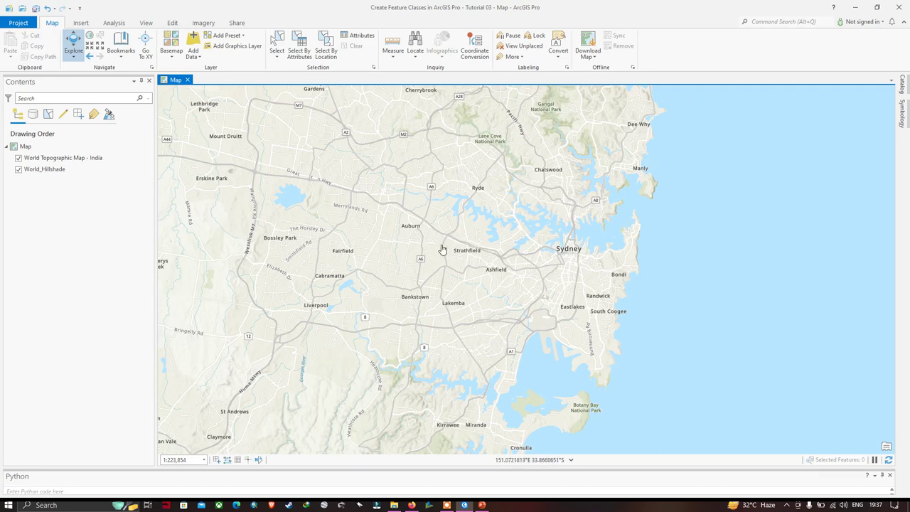
{"action": "left_click_drag", "start_coordinate": [431, 247], "coordinate": [459, 269]}
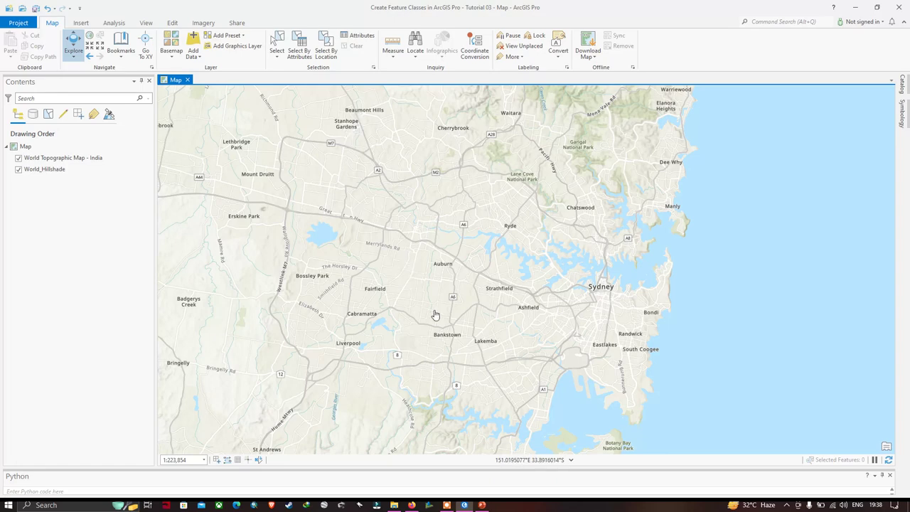
{"action": "left_click", "coordinate": [88, 57]}
{"action": "left_click", "coordinate": [85, 58]}
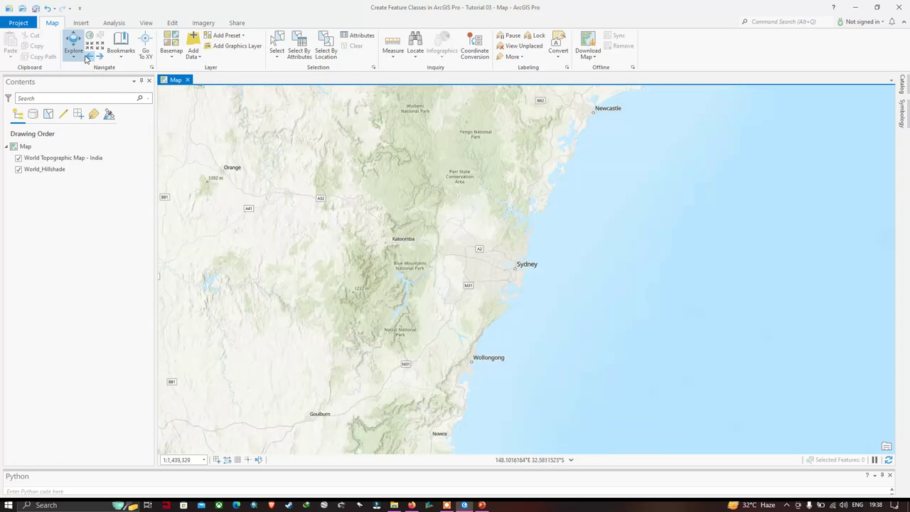
{"action": "left_click", "coordinate": [85, 59]}
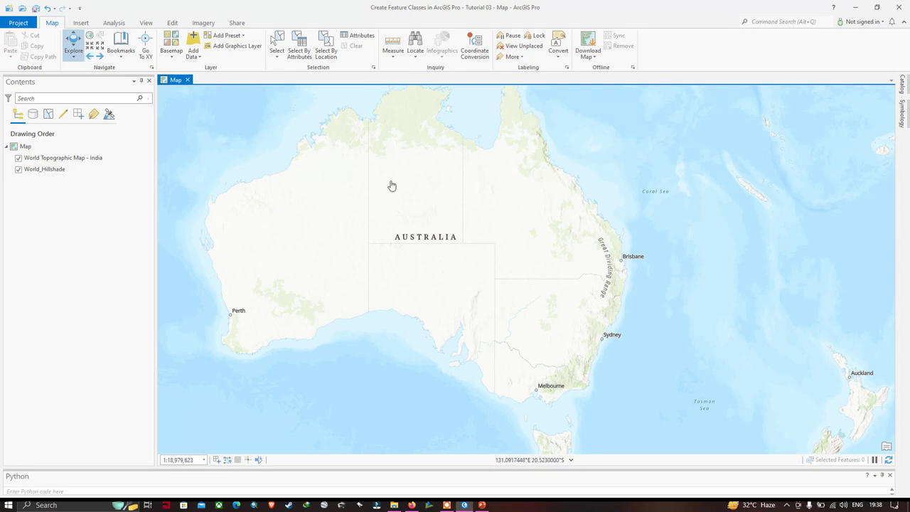
{"action": "left_click_drag", "start_coordinate": [391, 187], "coordinate": [406, 197]}
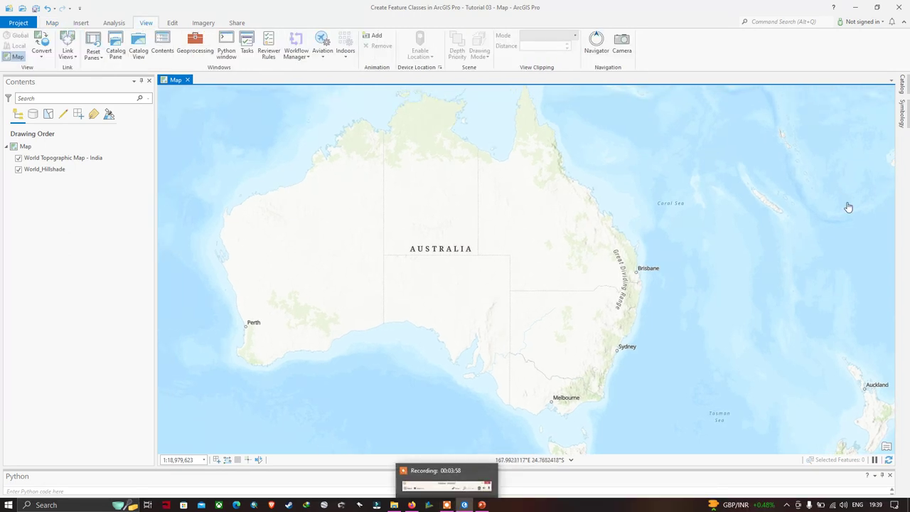
- Dock the Catalog pane on the right of the map from the View tab
{"action": "left_click", "coordinate": [903, 87]}
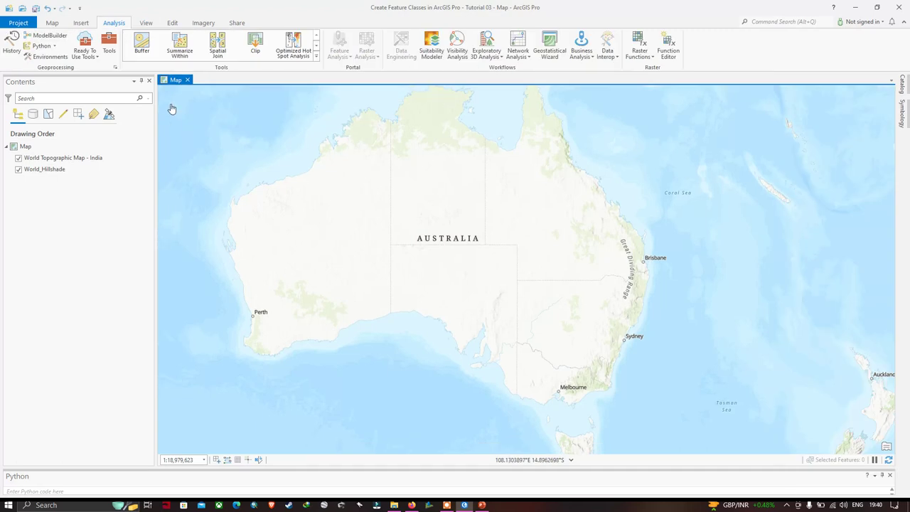
{"action": "left_click", "coordinate": [148, 26]}
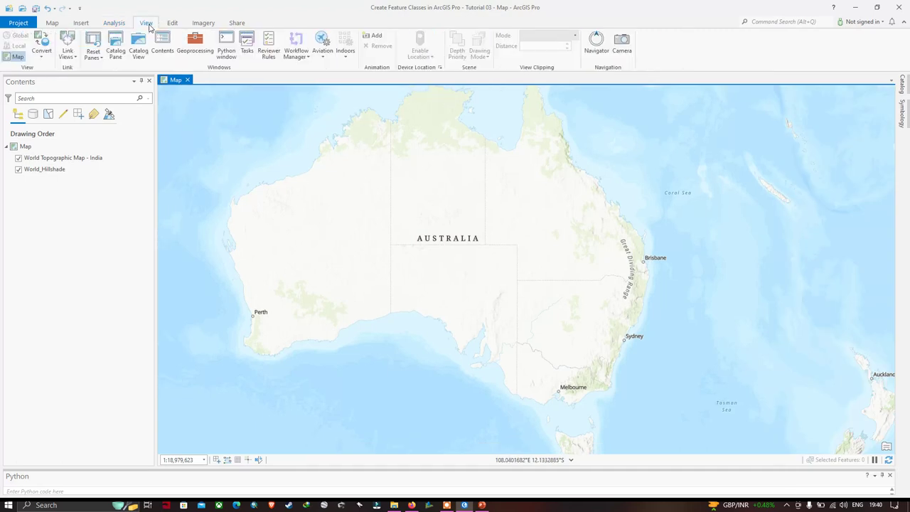
{"action": "left_click", "coordinate": [113, 52]}
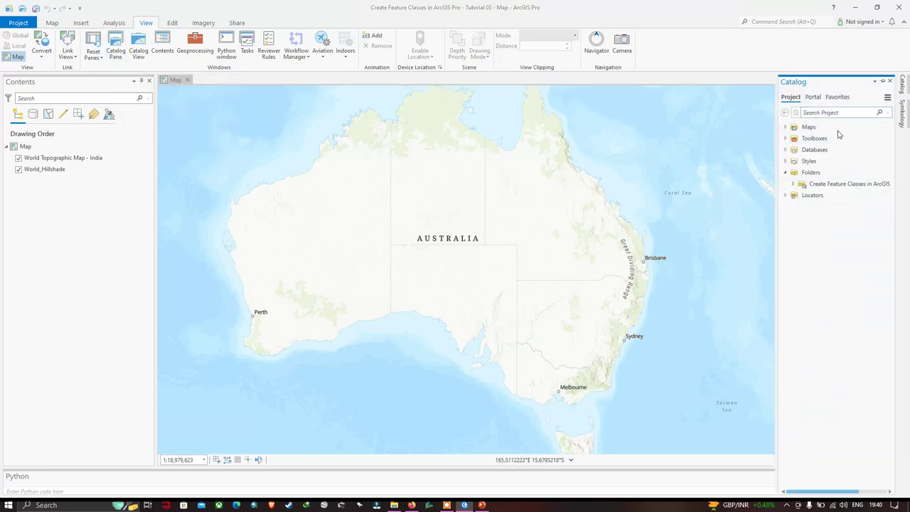
- Widen the Catalog pane and expand Folders and the Tutorial 03 project folder
{"action": "left_click", "coordinate": [786, 173]}
{"action": "left_click", "coordinate": [786, 174]}
{"action": "mouse_move", "coordinate": [836, 188]}
{"action": "left_click_drag", "start_coordinate": [770, 188], "coordinate": [755, 189]}
{"action": "left_click", "coordinate": [778, 183]}
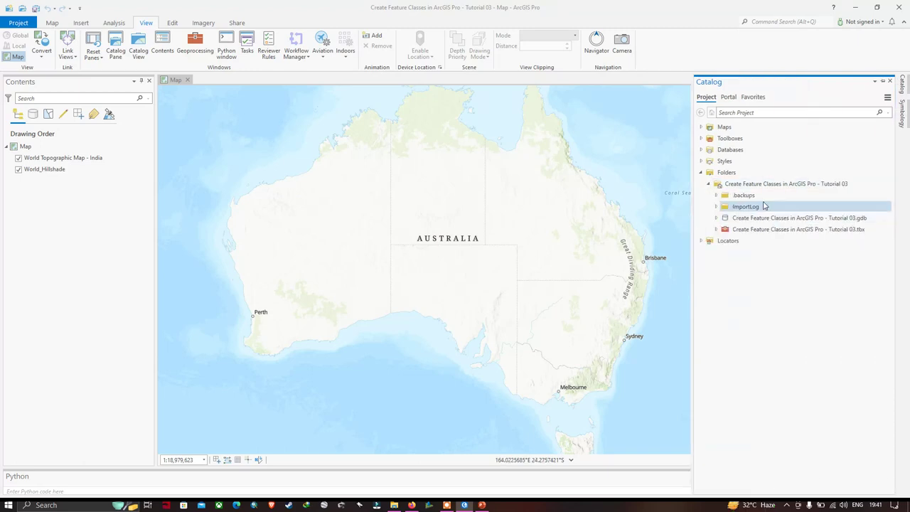
- Inspect .backups, ImportLog, the project geodatabase and the project toolbox in turn
{"action": "left_click", "coordinate": [744, 196]}
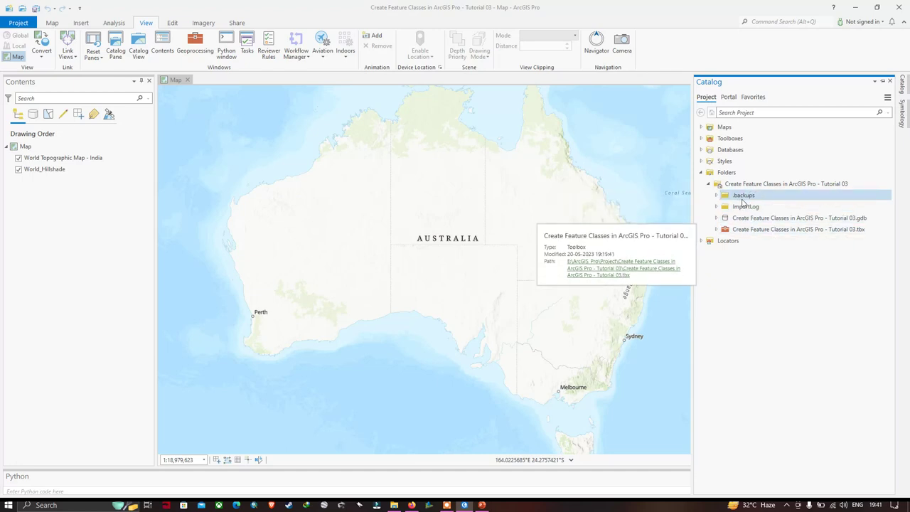
{"action": "left_click", "coordinate": [748, 207]}
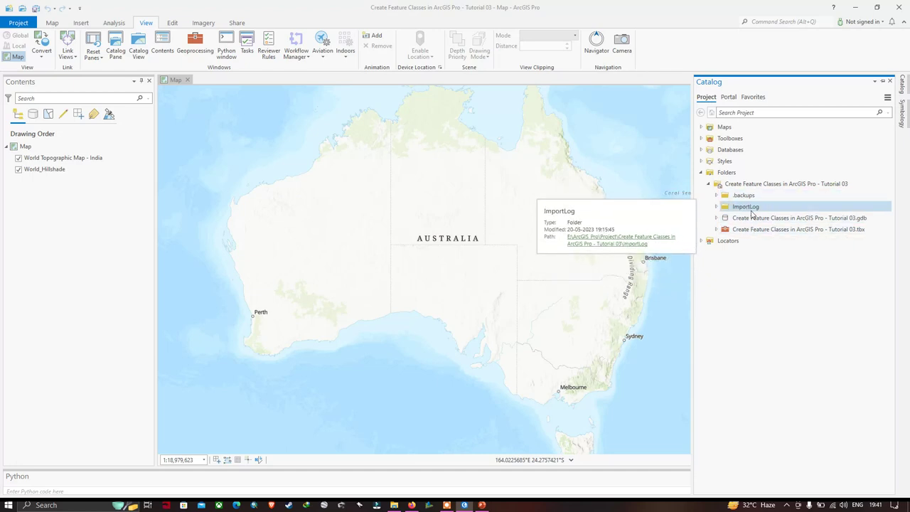
{"action": "left_click", "coordinate": [753, 218]}
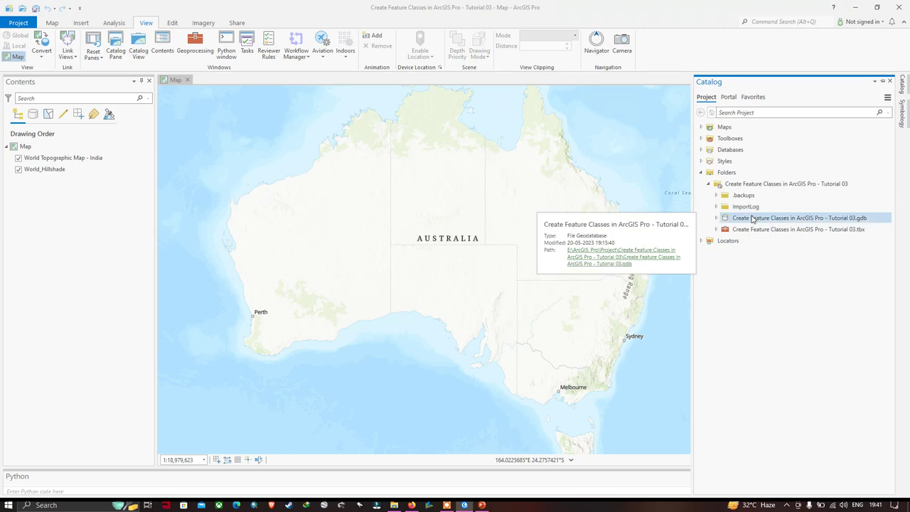
{"action": "left_click", "coordinate": [748, 229]}
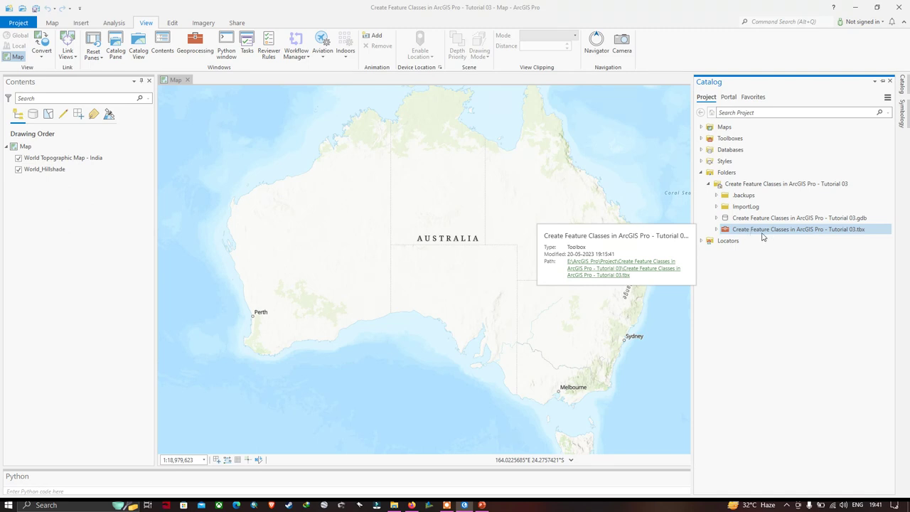
{"action": "left_click", "coordinate": [782, 219]}
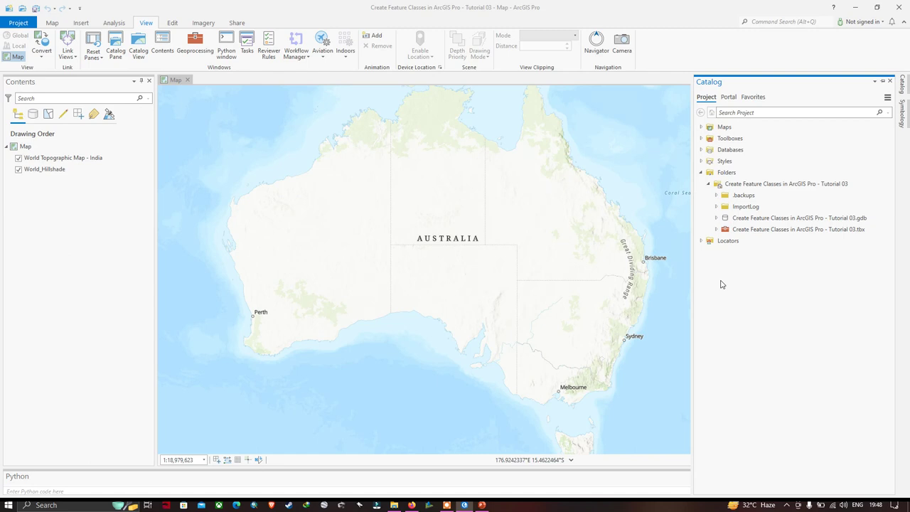
- Create a new folder named 'shapefiles' inside the project folder
{"action": "right_click", "coordinate": [746, 186]}
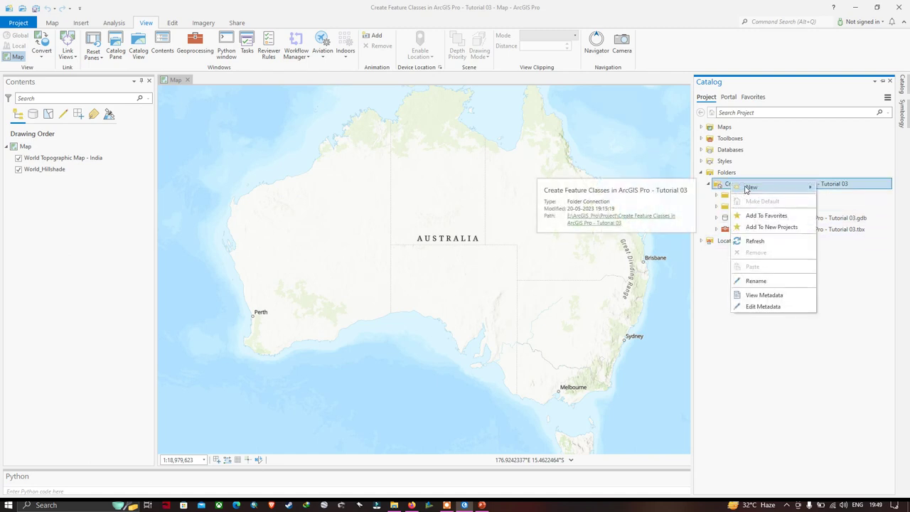
{"action": "mouse_move", "coordinate": [773, 189]}
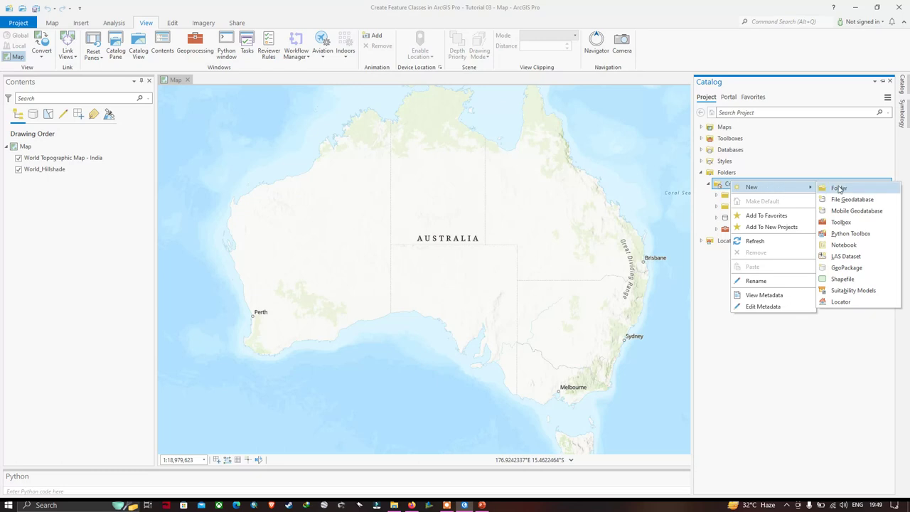
{"action": "left_click", "coordinate": [839, 189]}
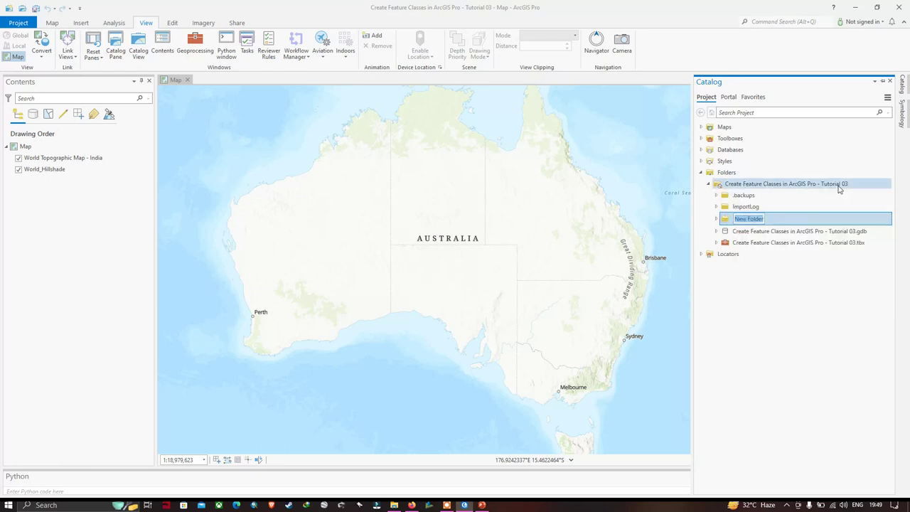
{"action": "left_click", "coordinate": [764, 220]}
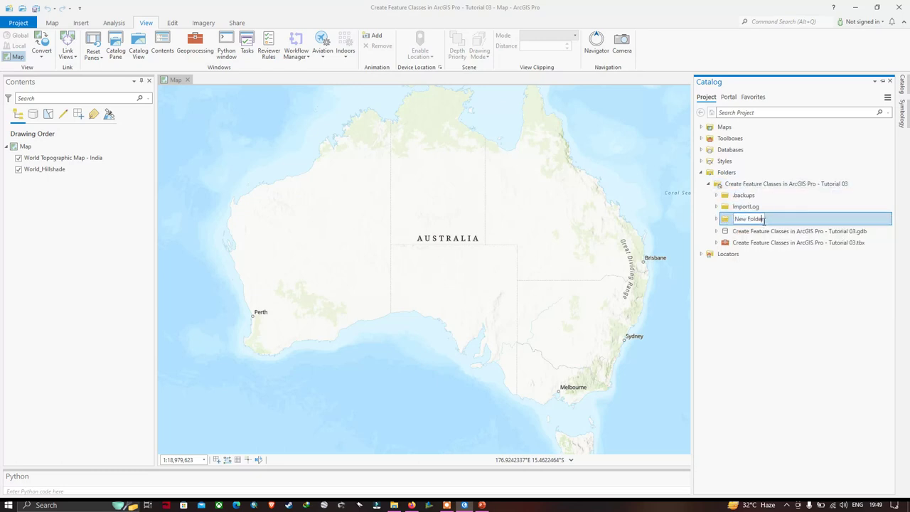
{"action": "key", "text": "ctrl+a"}
{"action": "type", "text": "shapefiles"}
{"action": "key", "text": "Return"}
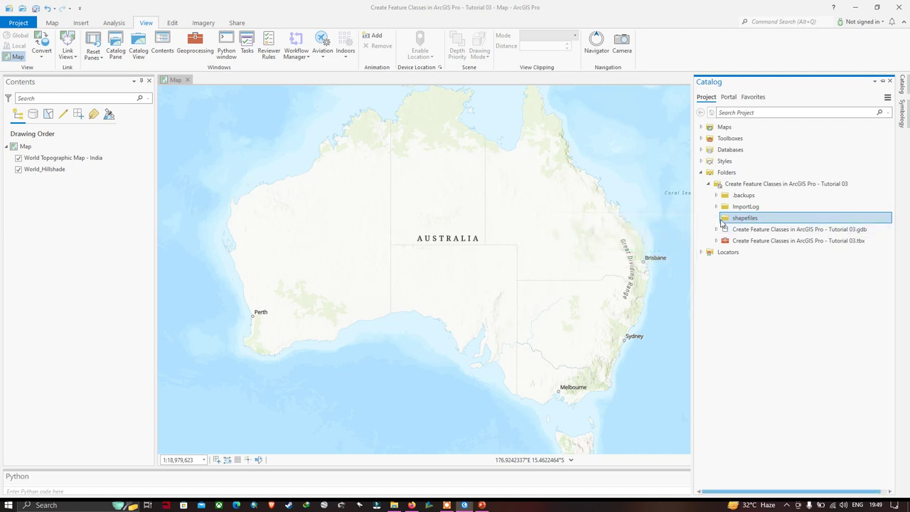
- Bring up the shapefiles folder's context menu to add new content inside it
{"action": "right_click", "coordinate": [729, 222]}
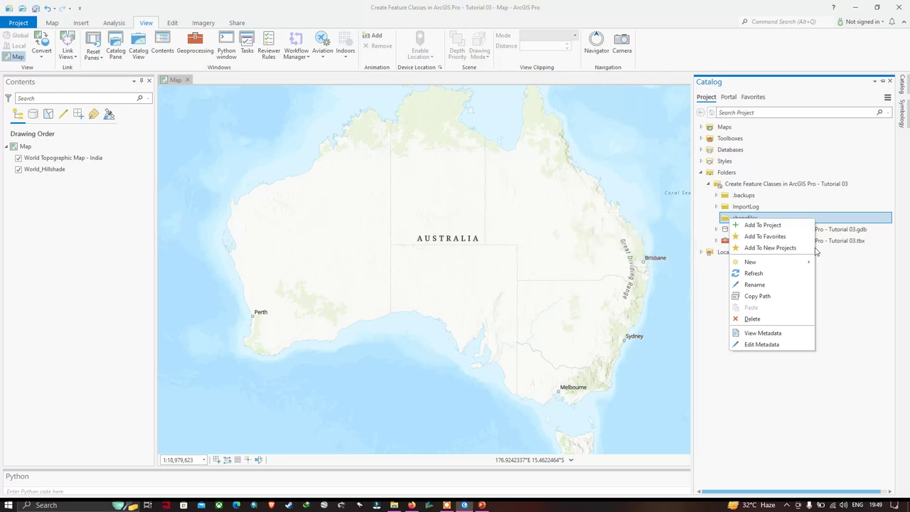
{"action": "left_click", "coordinate": [830, 264]}
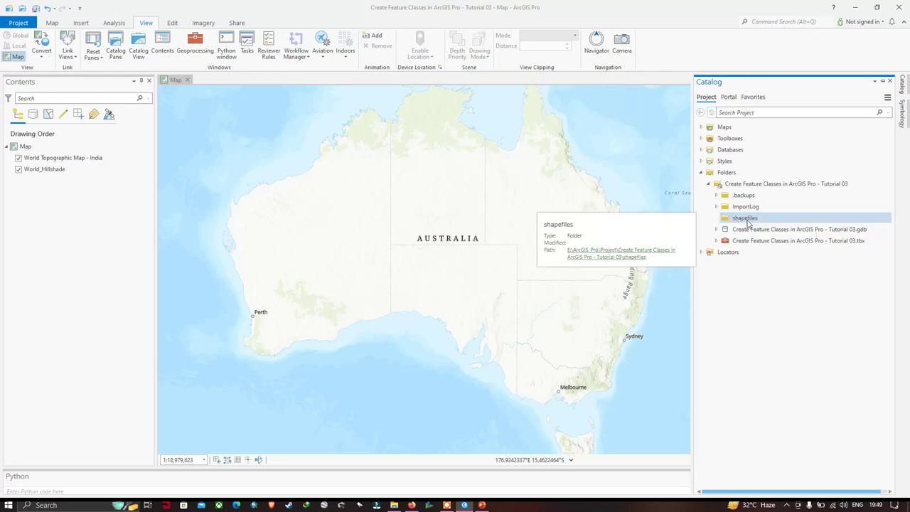
{"action": "right_click", "coordinate": [748, 224]}
{"action": "mouse_move", "coordinate": [750, 222]}
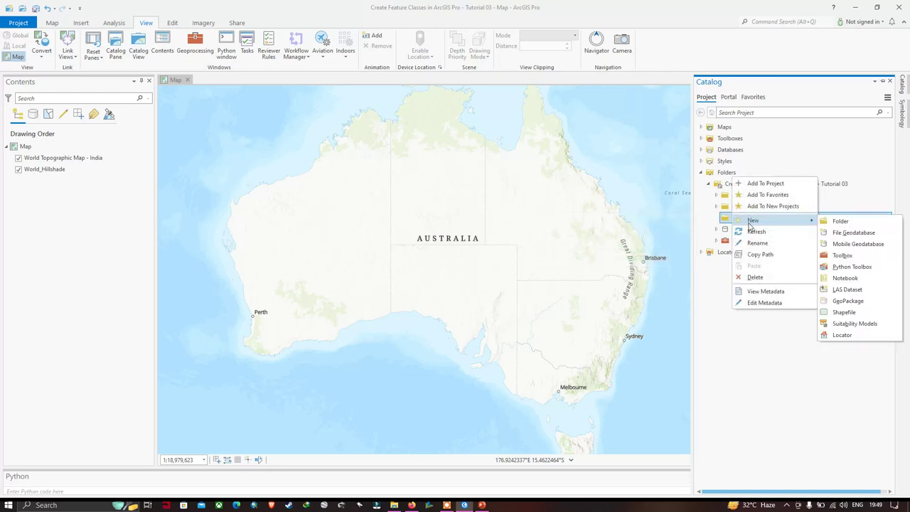
- Choose New Shapefile for the shapefiles folder, launching Create Feature Class
{"action": "left_click", "coordinate": [845, 314]}
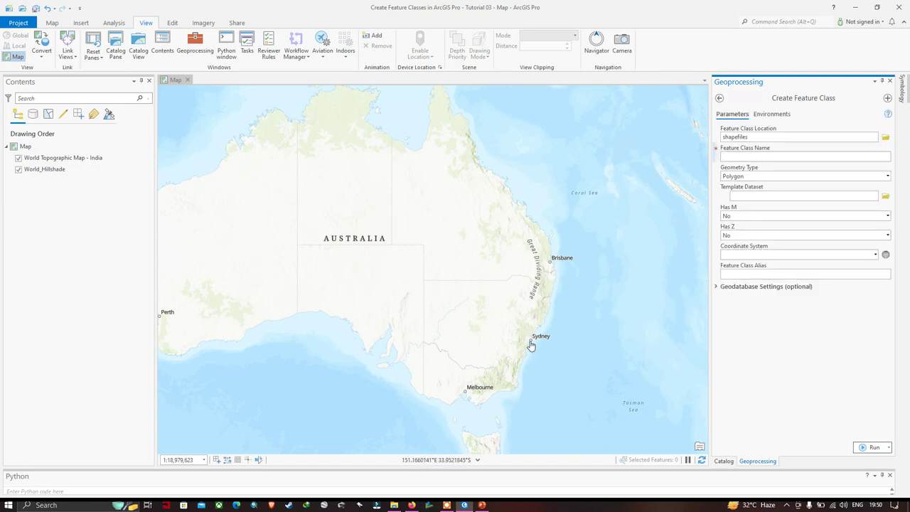
- Zoom from Australia into Sydney and pan to frame Prospect Reservoir at about 1:84,238
{"action": "left_click", "coordinate": [534, 341]}
{"action": "scroll", "coordinate": [541, 346], "scroll_direction": "up", "scroll_amount": 5}
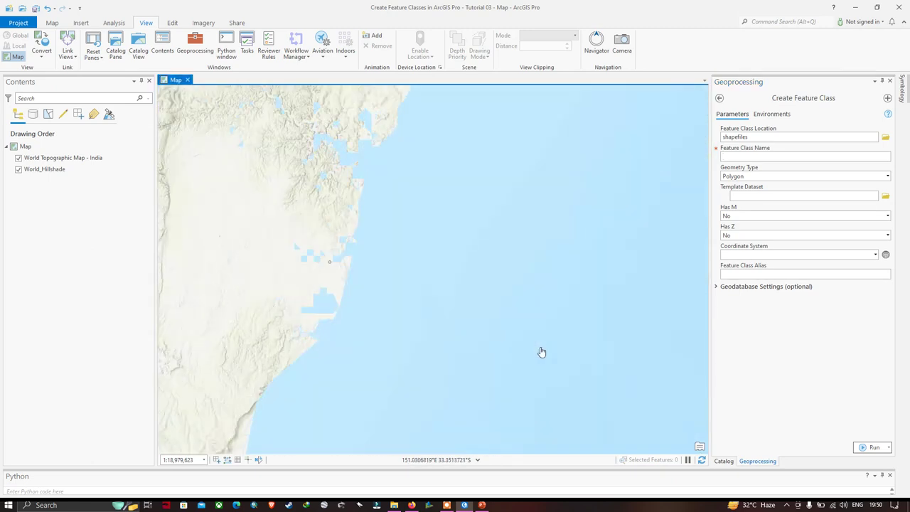
{"action": "left_click_drag", "start_coordinate": [228, 173], "coordinate": [393, 351]}
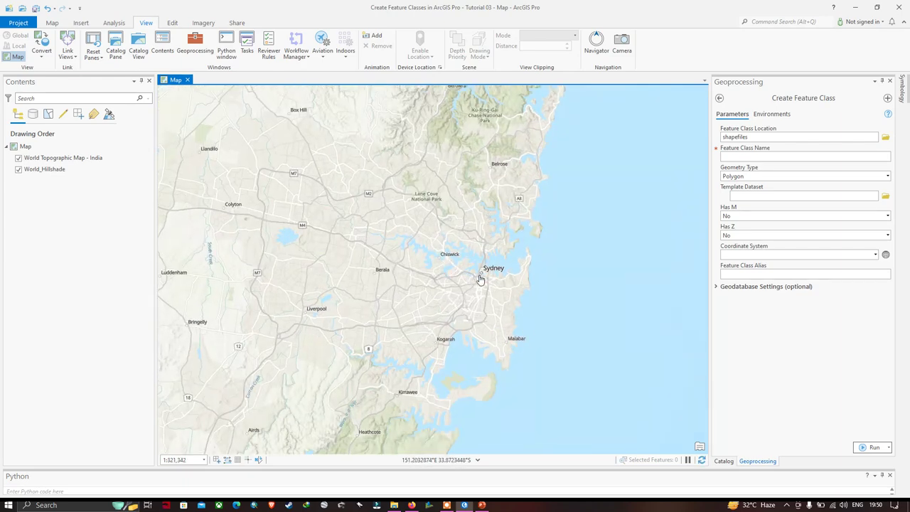
{"action": "scroll", "coordinate": [285, 245], "scroll_direction": "up", "scroll_amount": 3}
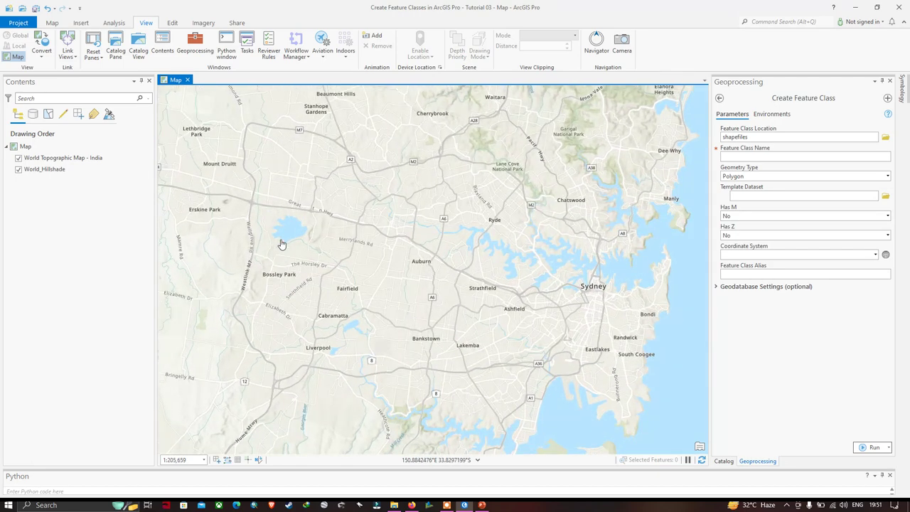
{"action": "scroll", "coordinate": [281, 244], "scroll_direction": "up", "scroll_amount": 2}
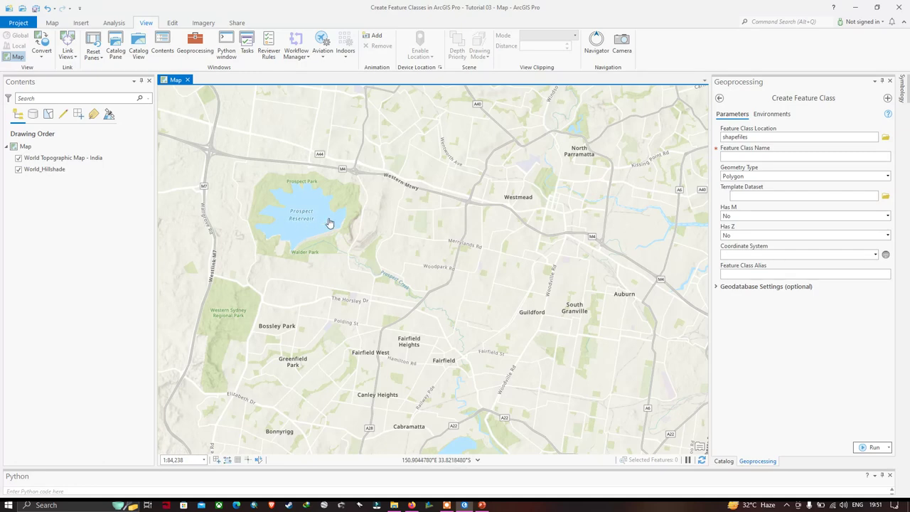
{"action": "left_click_drag", "start_coordinate": [329, 229], "coordinate": [346, 239]}
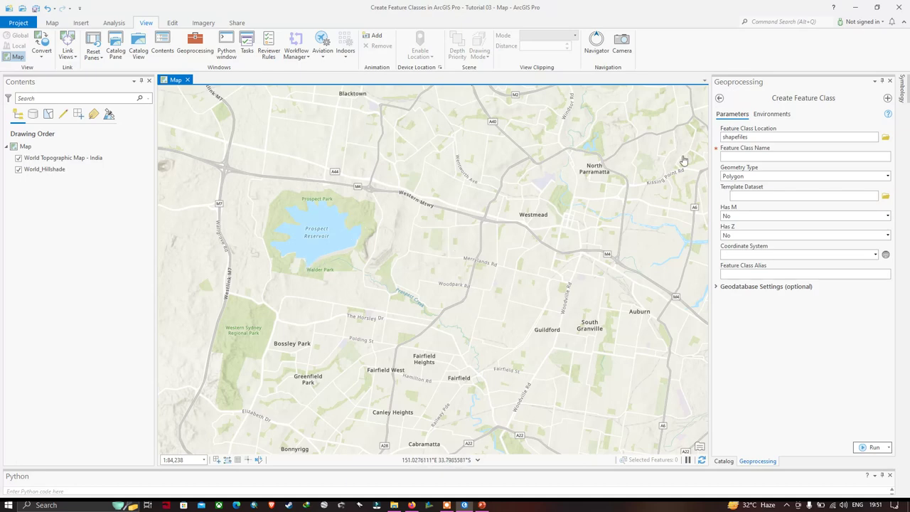
- Name the new feature class 'Polygon' and keep Polygon as its geometry type
{"action": "left_click", "coordinate": [736, 158]}
{"action": "type", "text": "Polygon"}
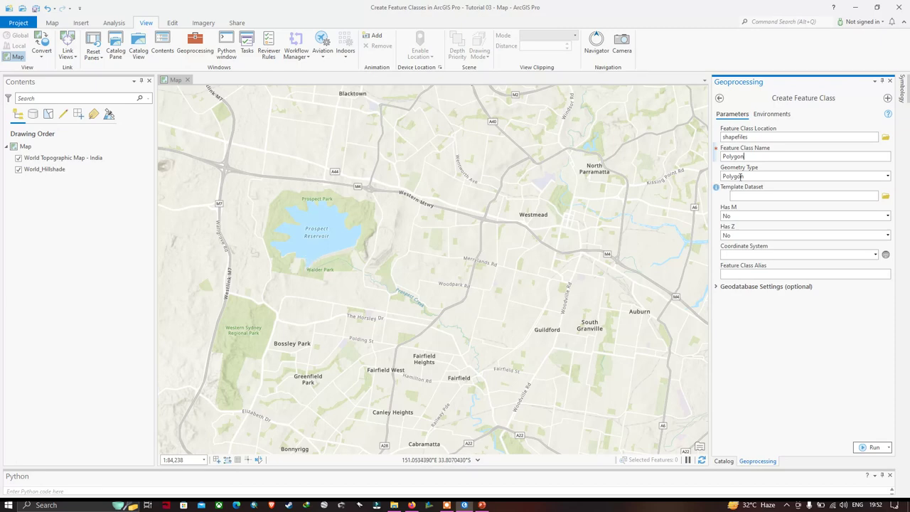
{"action": "left_click", "coordinate": [887, 175]}
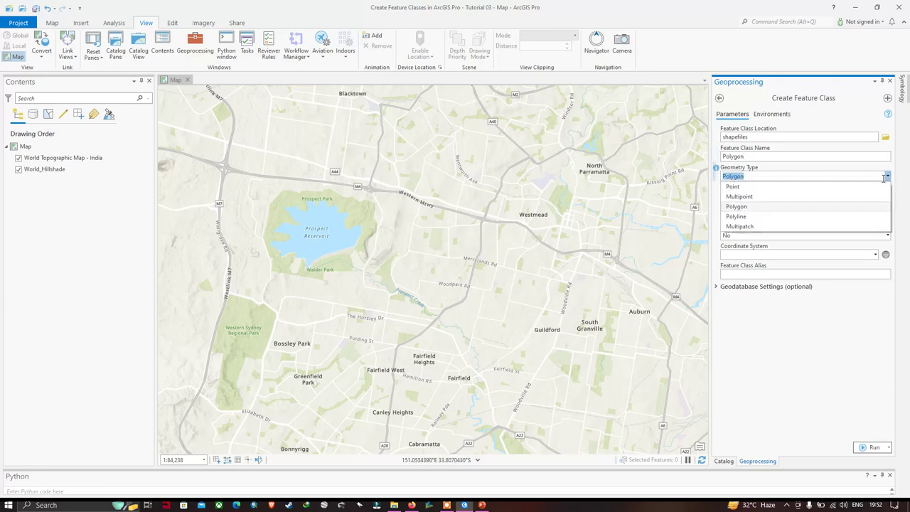
{"action": "left_click", "coordinate": [736, 206]}
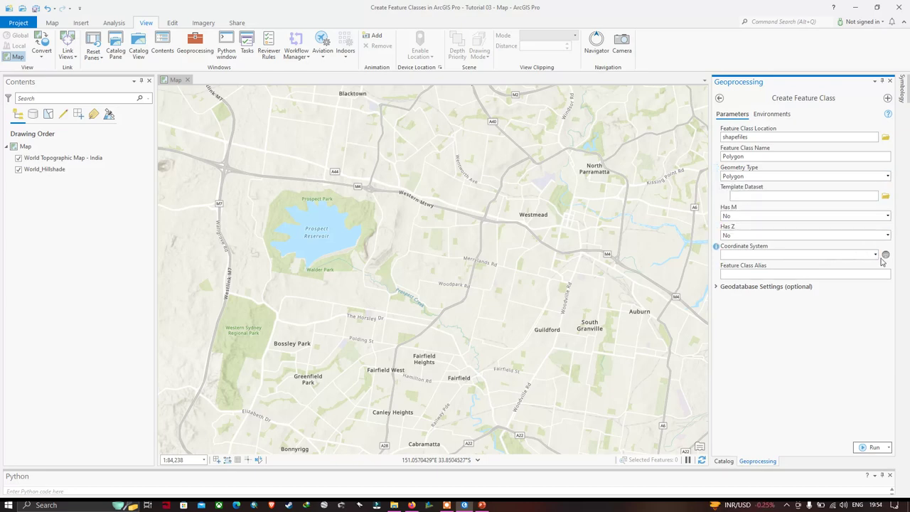
- Open the full Coordinate System picker for the Polygon feature class
{"action": "left_click", "coordinate": [876, 255]}
{"action": "left_click", "coordinate": [878, 257]}
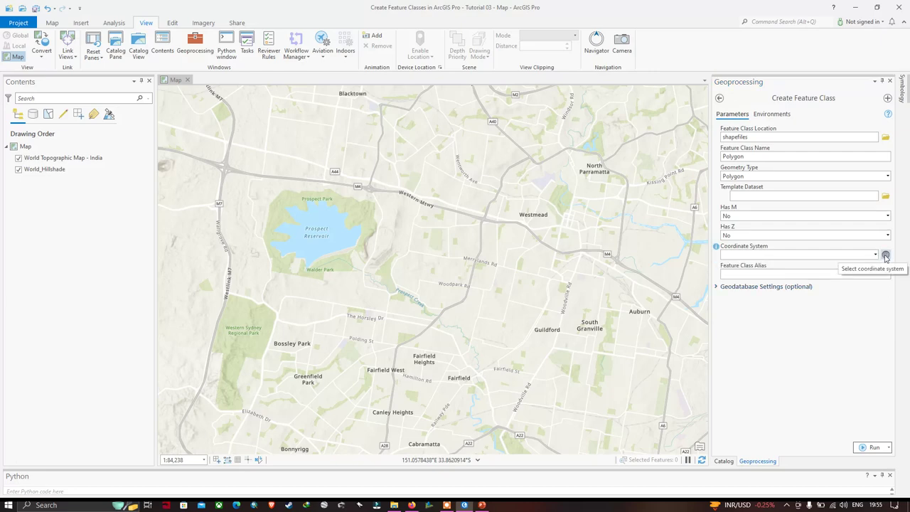
{"action": "left_click", "coordinate": [885, 255]}
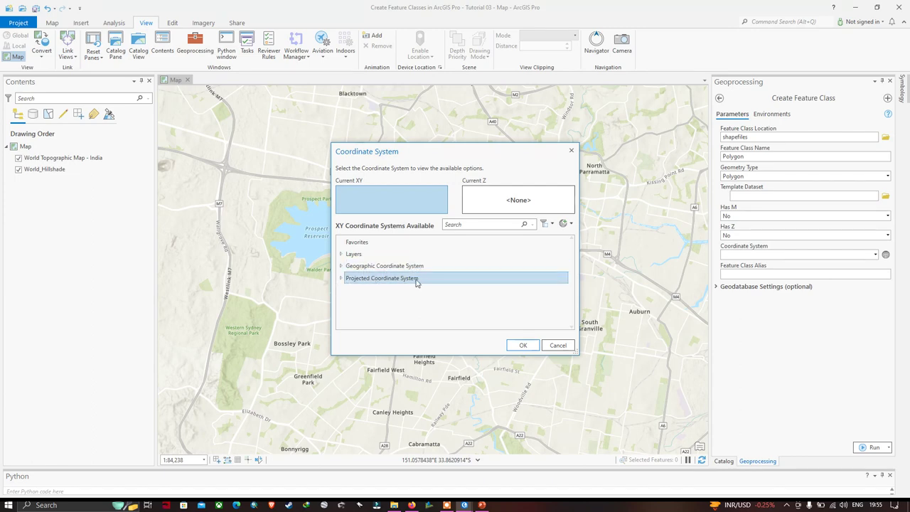
- Pick Geographic Coordinate System > World > WGS 1984 and confirm it
{"action": "left_click", "coordinate": [341, 266]}
{"action": "scroll", "coordinate": [357, 312], "scroll_direction": "down", "scroll_amount": 5}
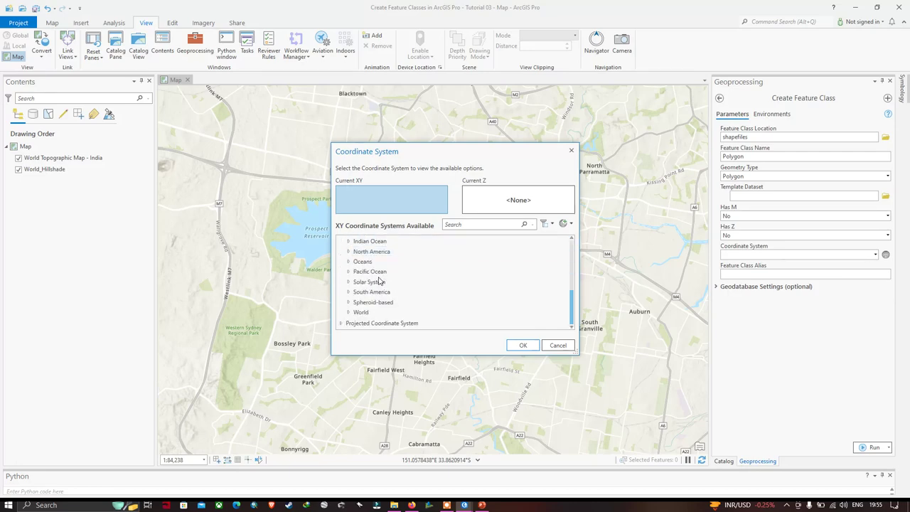
{"action": "double_click", "coordinate": [360, 315]}
{"action": "scroll", "coordinate": [380, 303], "scroll_direction": "down", "scroll_amount": 4}
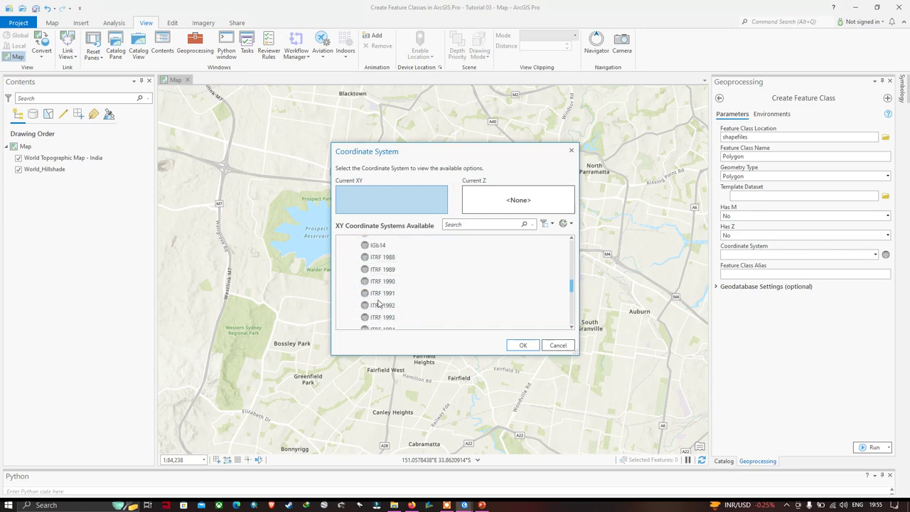
{"action": "scroll", "coordinate": [380, 303], "scroll_direction": "down", "scroll_amount": 6}
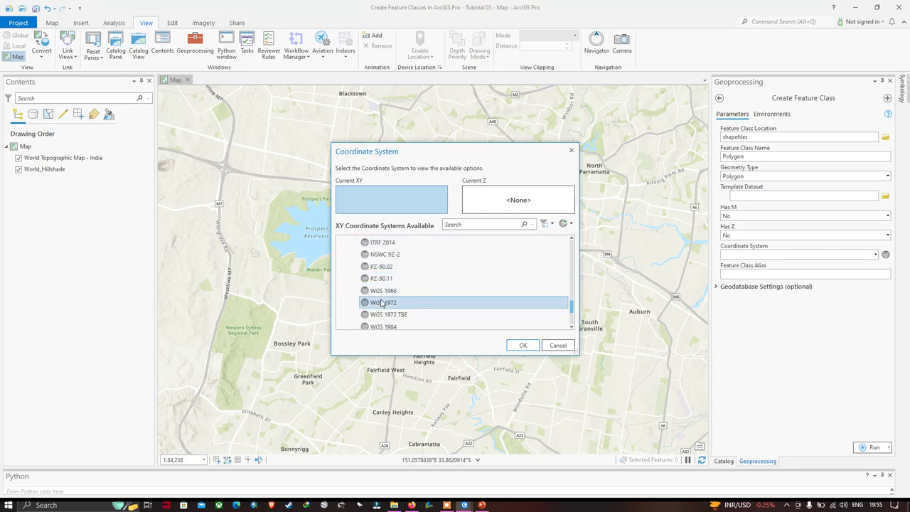
{"action": "scroll", "coordinate": [390, 302], "scroll_direction": "down", "scroll_amount": 3}
{"action": "scroll", "coordinate": [395, 305], "scroll_direction": "down", "scroll_amount": 2}
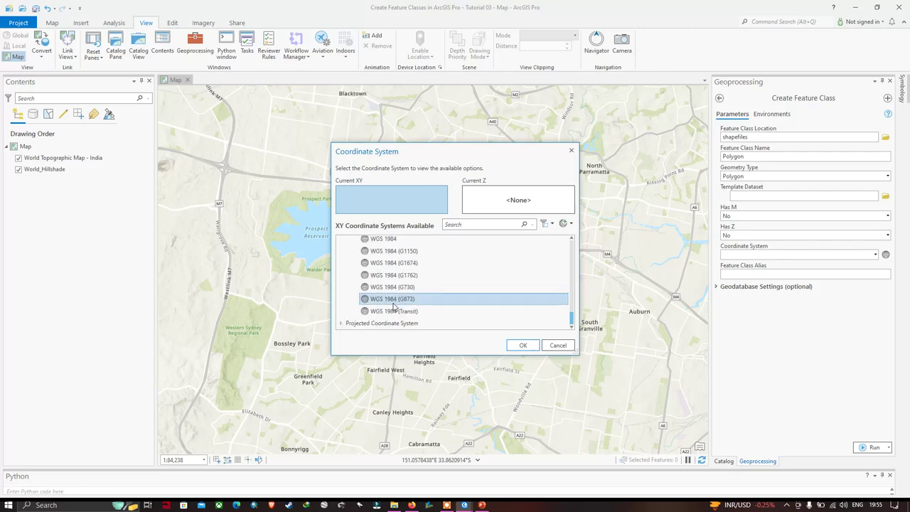
{"action": "scroll", "coordinate": [396, 260], "scroll_direction": "up", "scroll_amount": 1}
{"action": "left_click", "coordinate": [392, 263]}
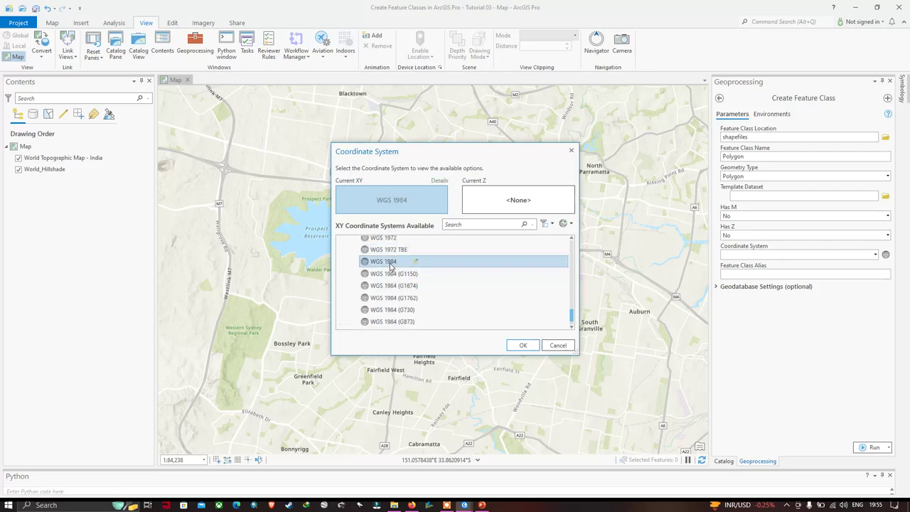
{"action": "left_click", "coordinate": [523, 346]}
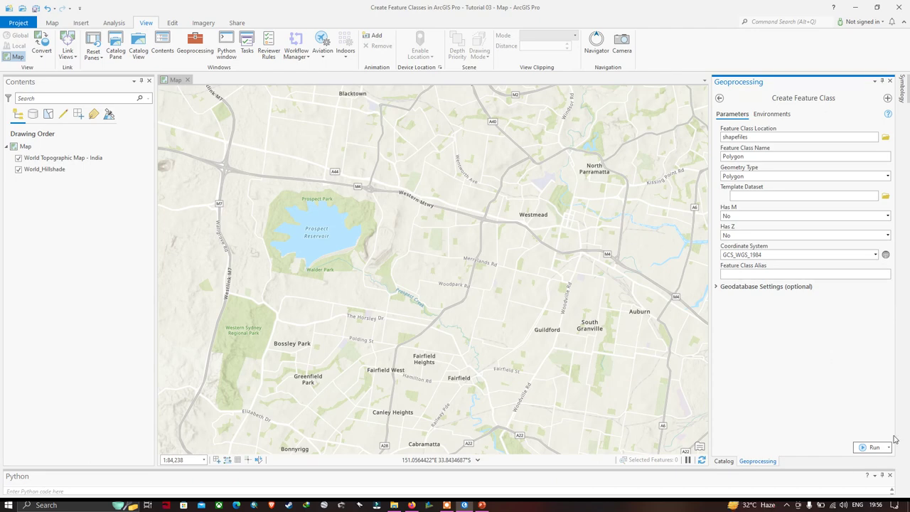
- Run Create Feature Class to add the Polygon layer, then zoom closely onto Prospect Reservoir
{"action": "left_click", "coordinate": [875, 450]}
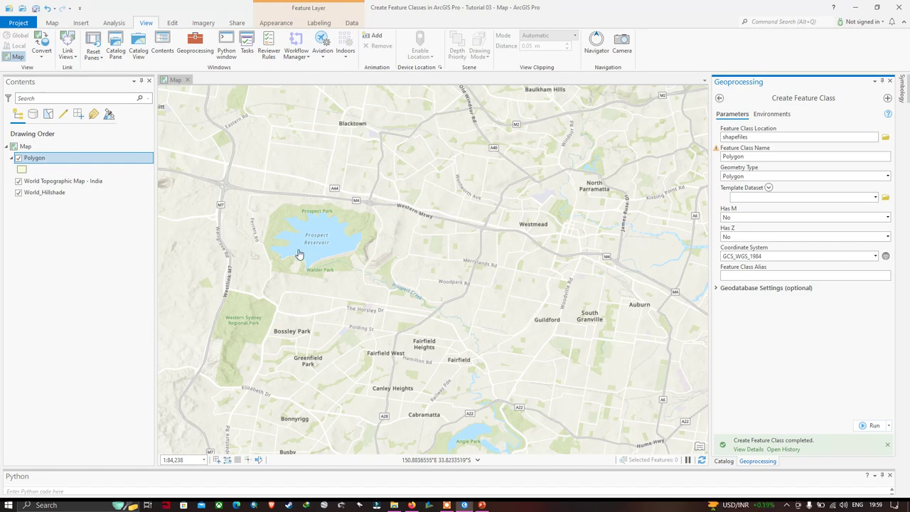
{"action": "left_click", "coordinate": [328, 262]}
{"action": "left_click_drag", "start_coordinate": [329, 262], "coordinate": [362, 293]}
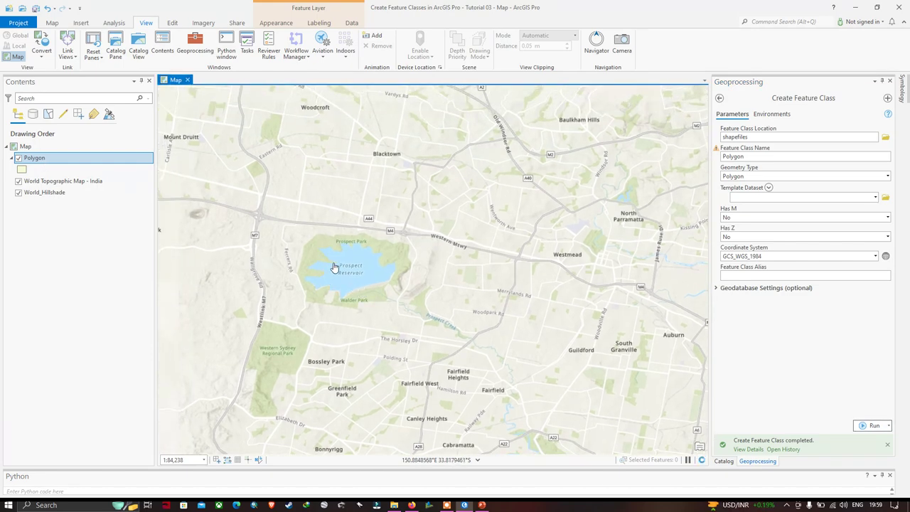
{"action": "scroll", "coordinate": [364, 282], "scroll_direction": "up", "scroll_amount": 2}
{"action": "scroll", "coordinate": [389, 293], "scroll_direction": "up", "scroll_amount": 1}
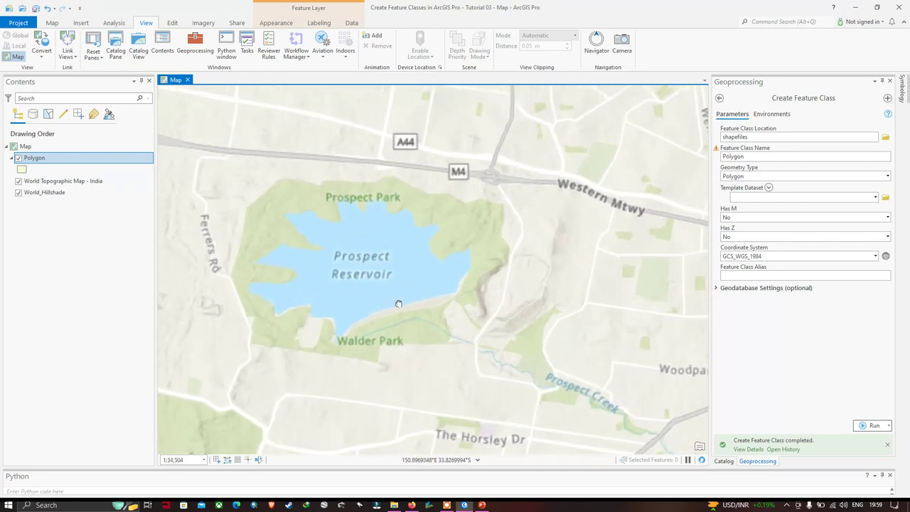
{"action": "scroll", "coordinate": [426, 306], "scroll_direction": "up", "scroll_amount": 1}
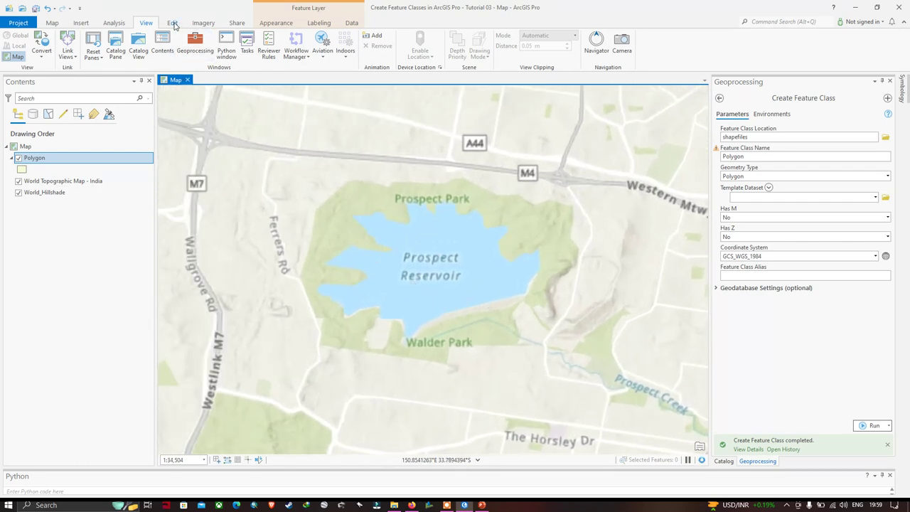
- From Create Features, pick the Polygon layer's template and its freeform Polygon construction tool
{"action": "left_click", "coordinate": [173, 23]}
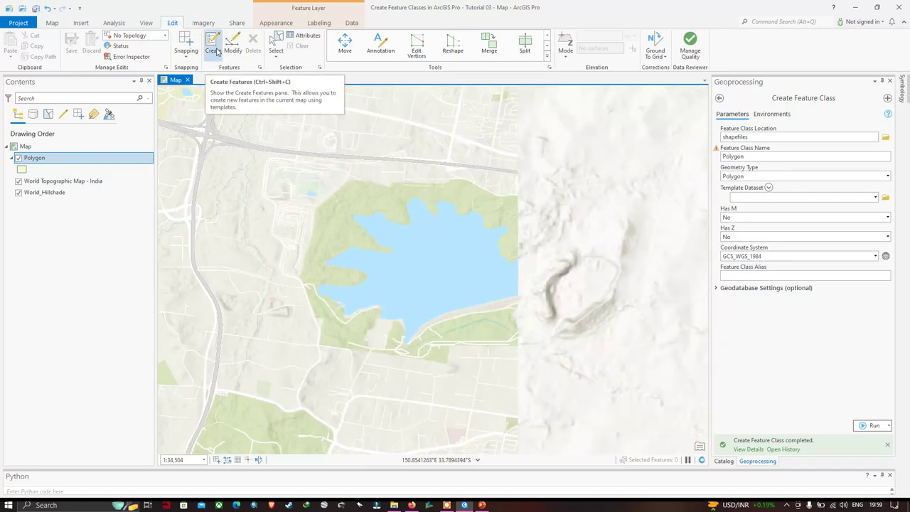
{"action": "left_click", "coordinate": [217, 51]}
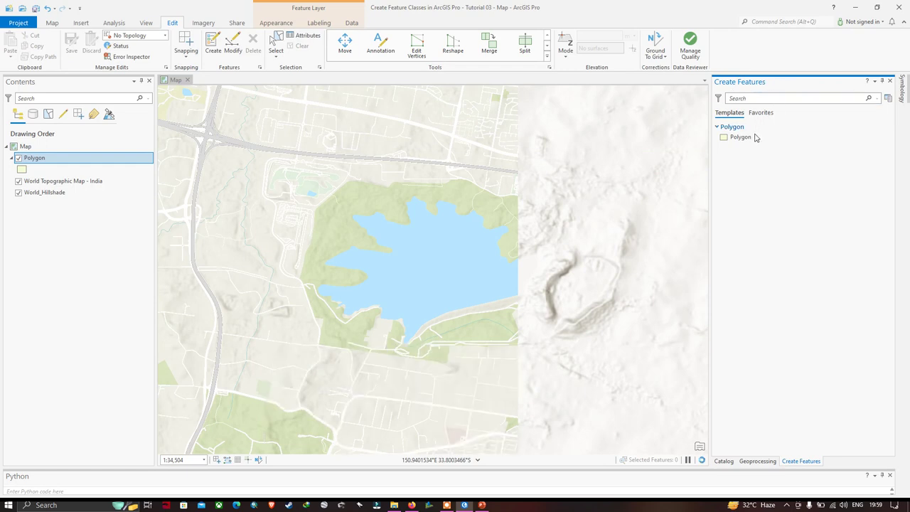
{"action": "left_click", "coordinate": [728, 138]}
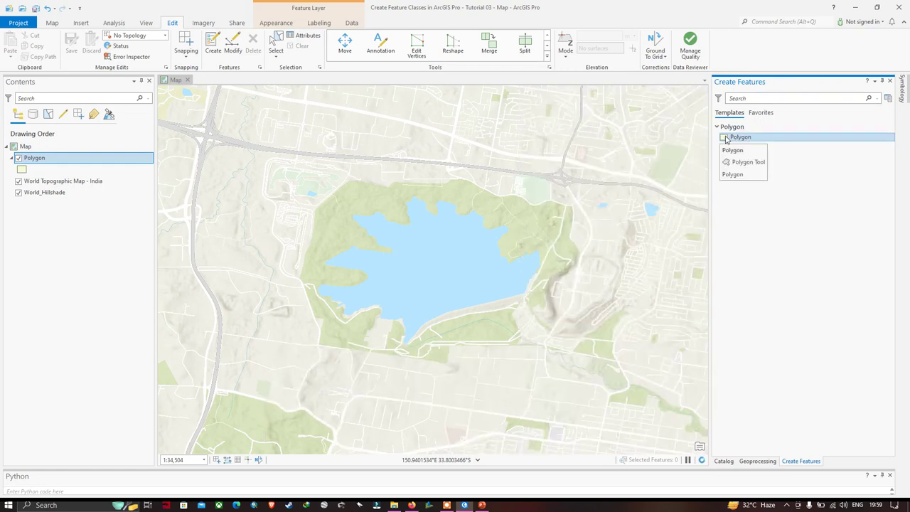
{"action": "left_click", "coordinate": [735, 140]}
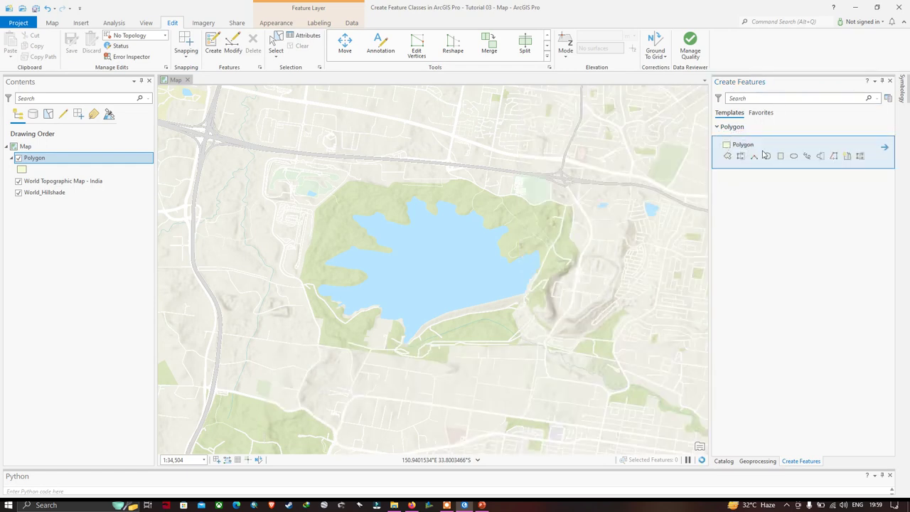
{"action": "left_click", "coordinate": [727, 156]}
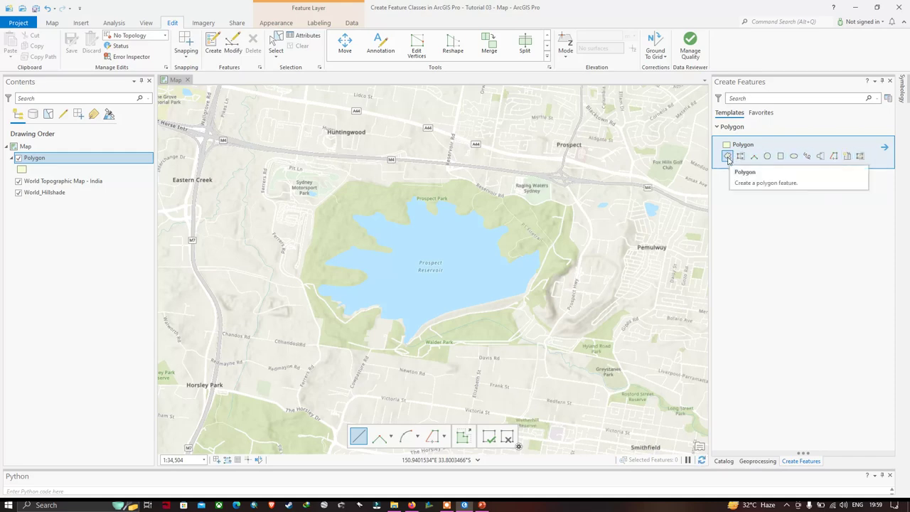
- Trace Prospect Reservoir's shoreline vertex by vertex from its west edge and finish the polygon sketch
{"action": "left_click", "coordinate": [728, 156]}
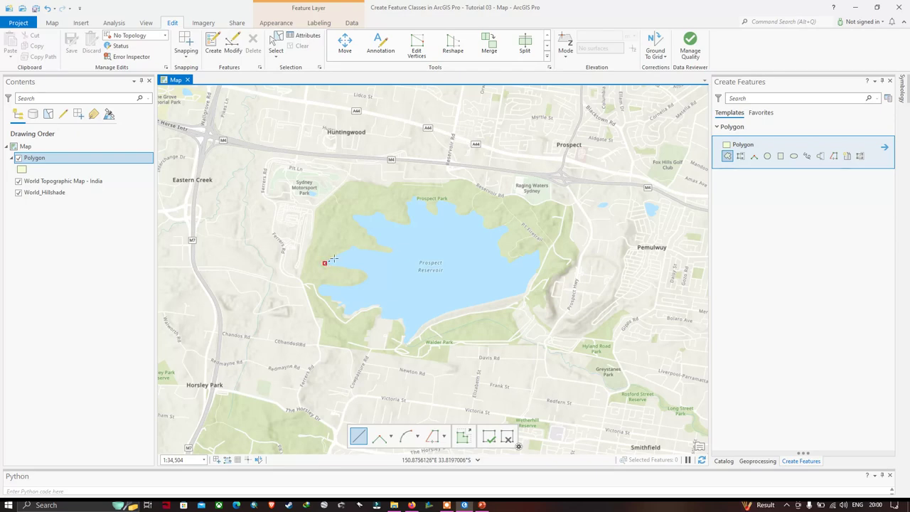
{"action": "left_click", "coordinate": [352, 244]}
{"action": "left_click", "coordinate": [357, 249]}
{"action": "left_click", "coordinate": [390, 249]}
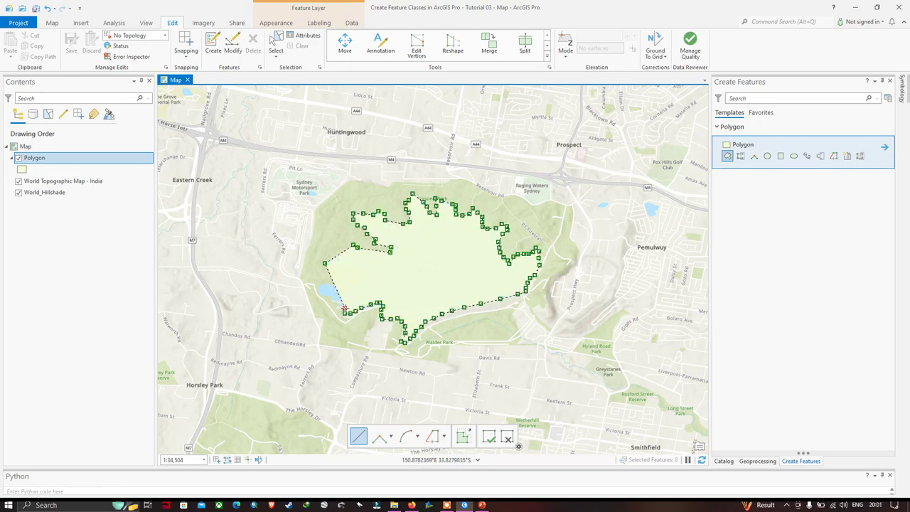
{"action": "left_click", "coordinate": [344, 304]}
{"action": "left_click", "coordinate": [338, 299]}
{"action": "left_click", "coordinate": [333, 298]}
{"action": "left_click", "coordinate": [325, 296]}
{"action": "left_click", "coordinate": [322, 292]}
{"action": "left_click", "coordinate": [316, 290]}
{"action": "left_click", "coordinate": [318, 286]}
{"action": "left_click", "coordinate": [329, 280]}
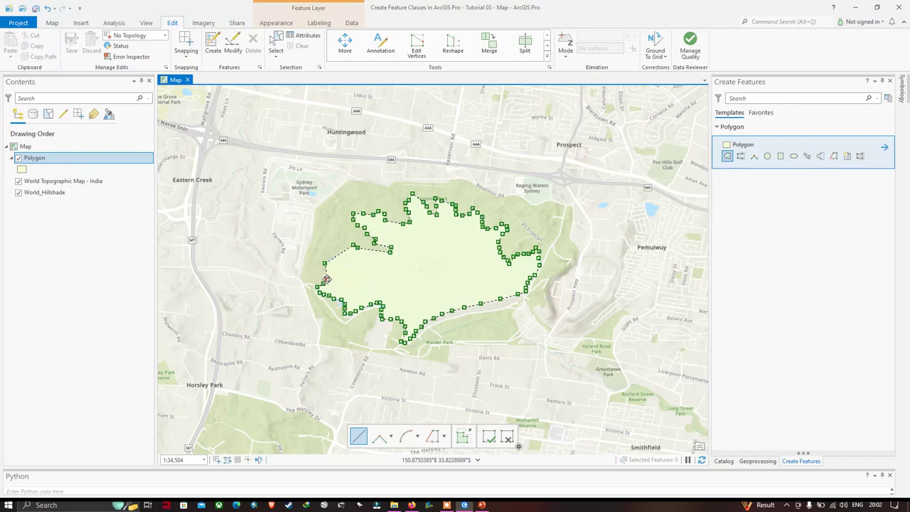
{"action": "double_click", "coordinate": [326, 280]}
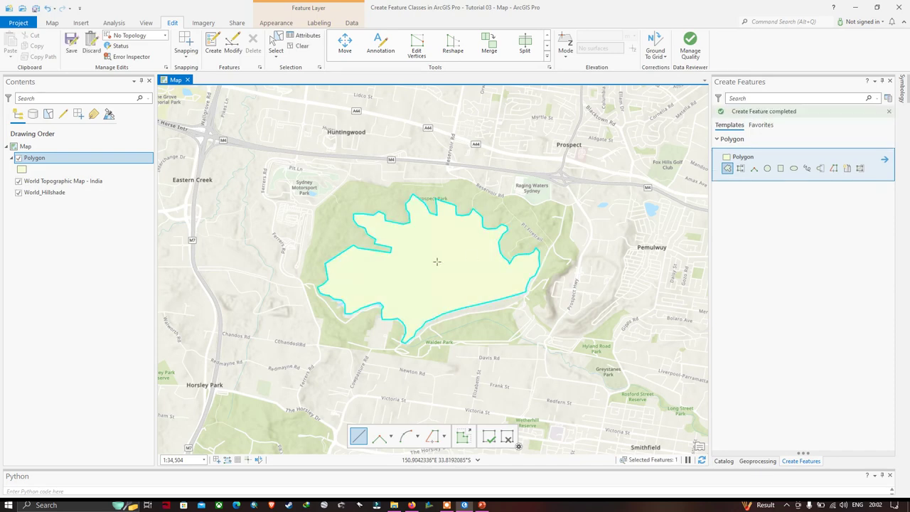